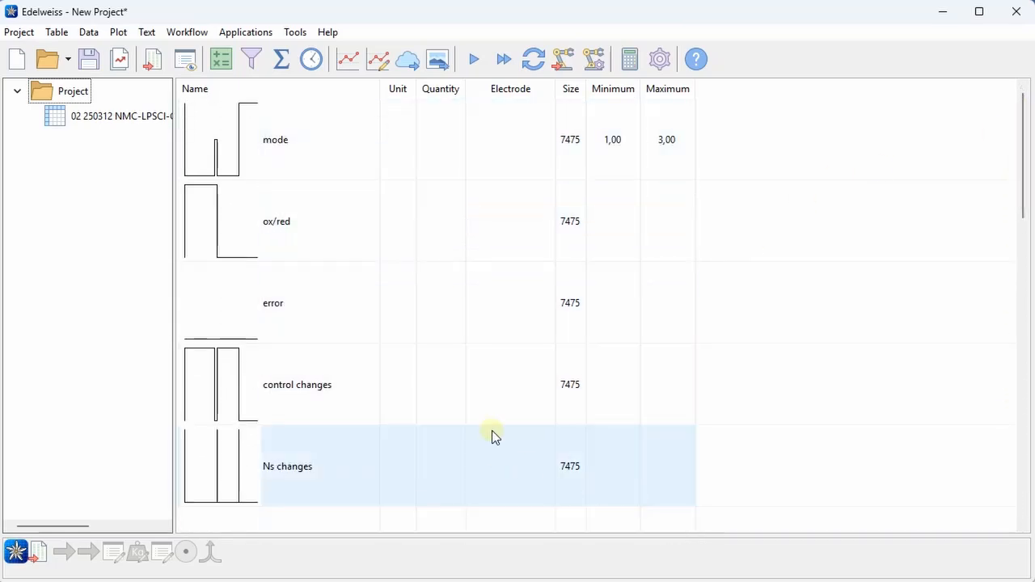
pyautogui.click(374, 139)
pyautogui.keyDown('shift'); pyautogui.click(433, 462); pyautogui.keyUp('shift')
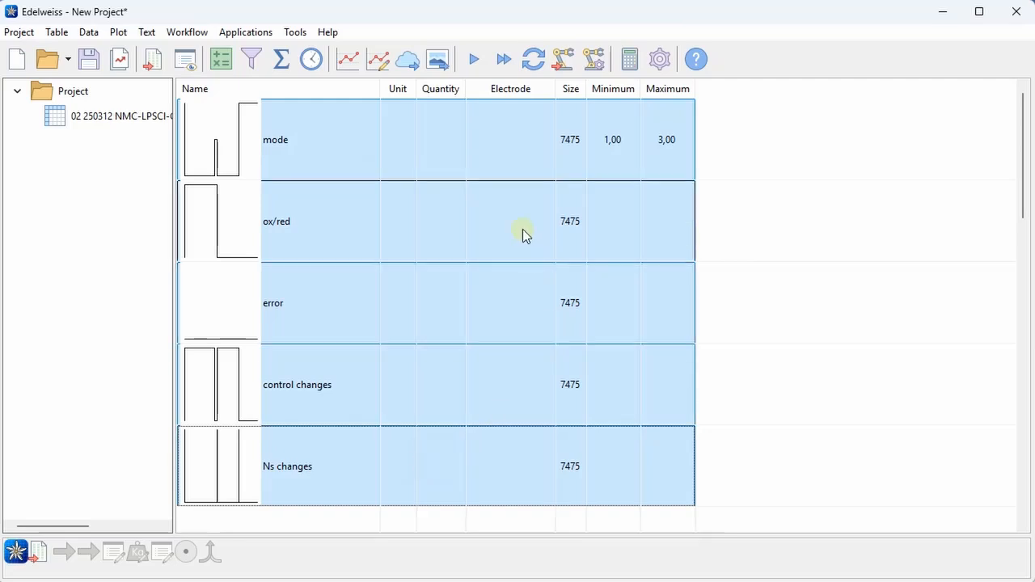
pyautogui.click(88, 32)
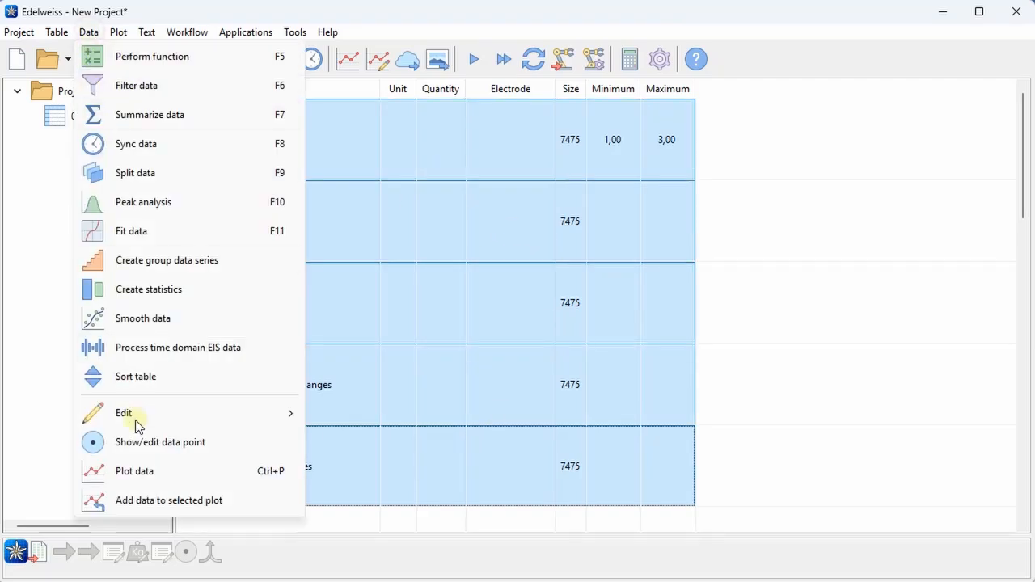
pyautogui.moveTo(129, 416)
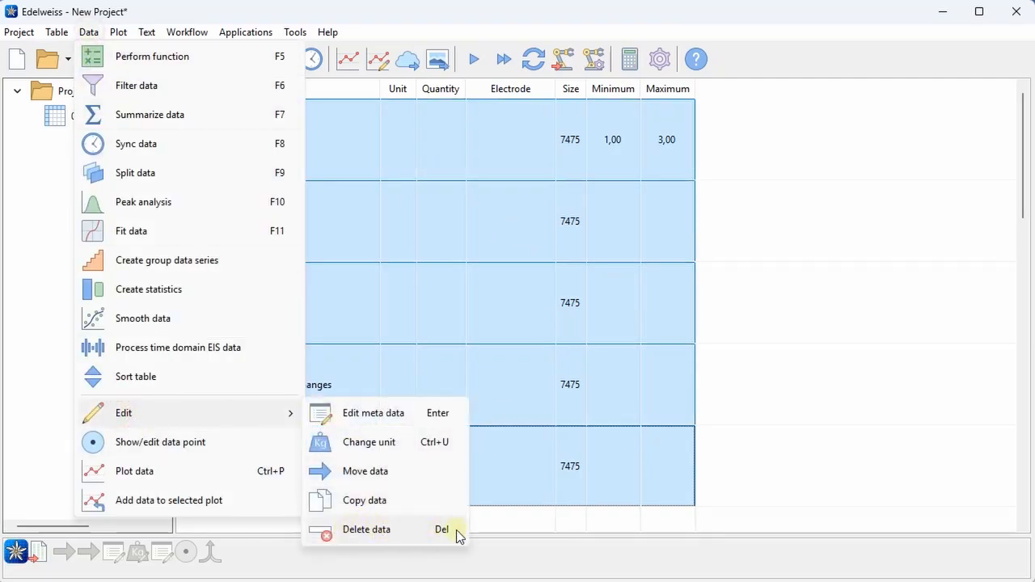
pyautogui.click(804, 397)
# - Move the time/s, Ewe/V, Ece/V and I/mA data series out of the imported table into a new table in the project
pyautogui.moveTo(1020, 176); pyautogui.dragTo(1024, 358)
pyautogui.click(302, 128)
pyautogui.keyDown('ctrl'); pyautogui.click(332, 303); pyautogui.keyUp('ctrl')
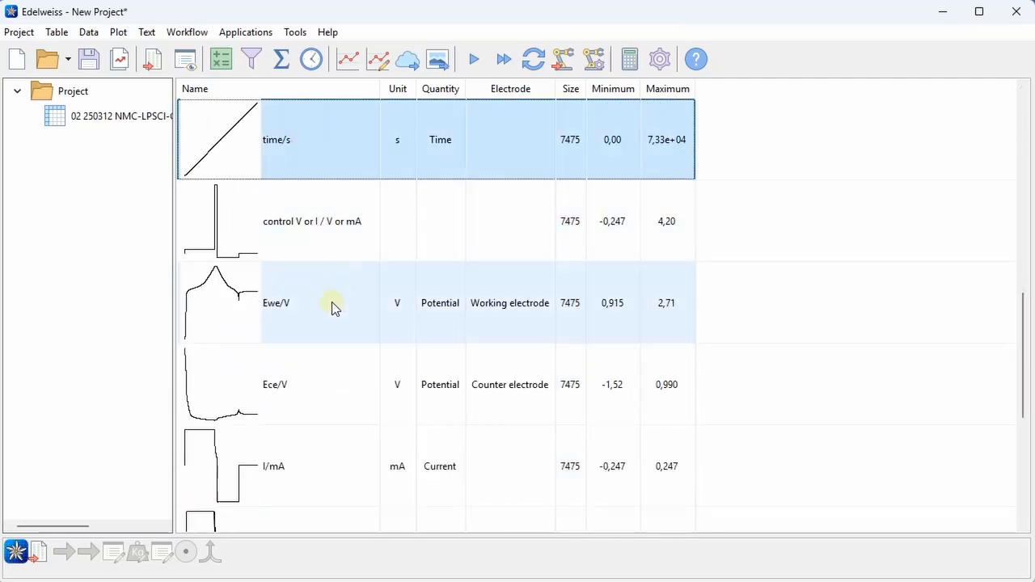
pyautogui.keyDown('ctrl'); pyautogui.click(332, 362); pyautogui.keyUp('ctrl')
pyautogui.keyDown('ctrl'); pyautogui.click(334, 457); pyautogui.keyUp('ctrl')
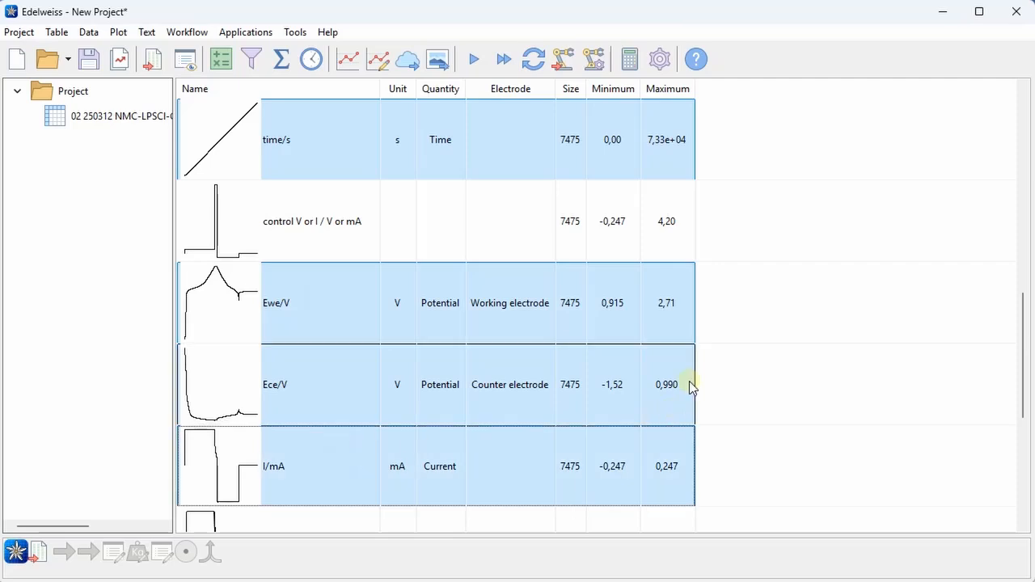
pyautogui.moveTo(369, 151); pyautogui.dragTo(67, 97)
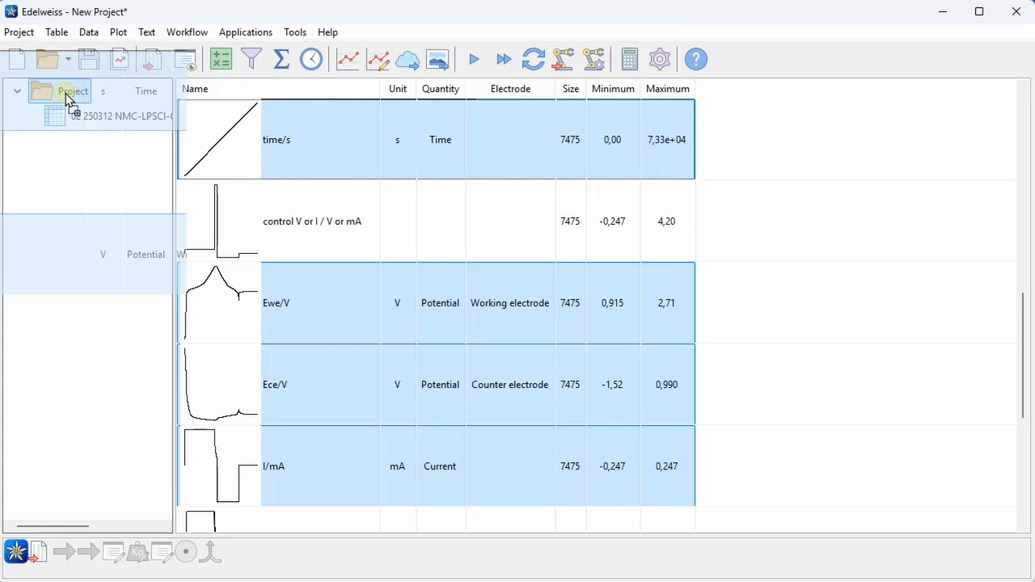
pyautogui.moveTo(67, 96); pyautogui.dragTo(69, 95)
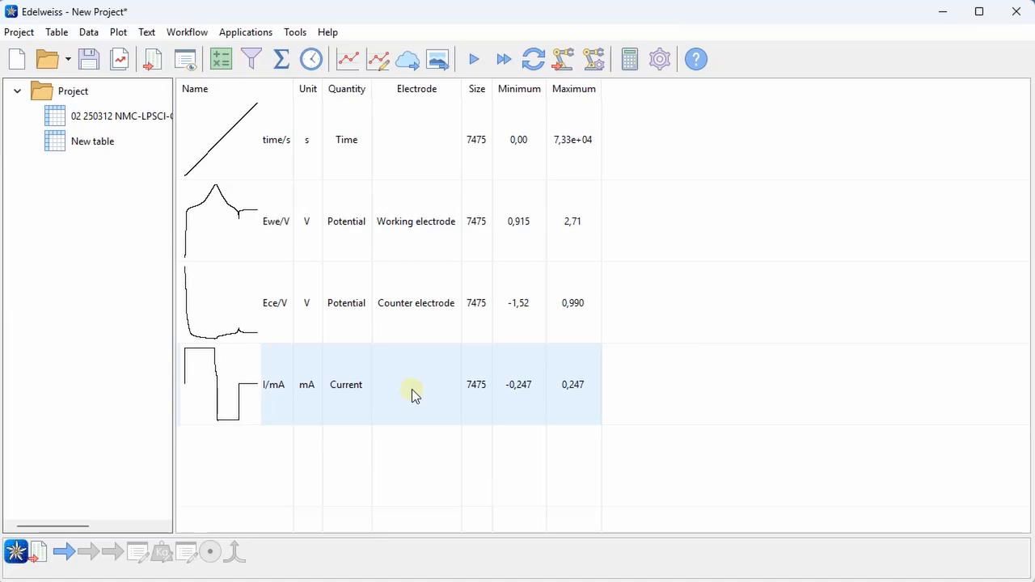
# - Move the Ns data series from the imported table to the end of New table
pyautogui.click(98, 121)
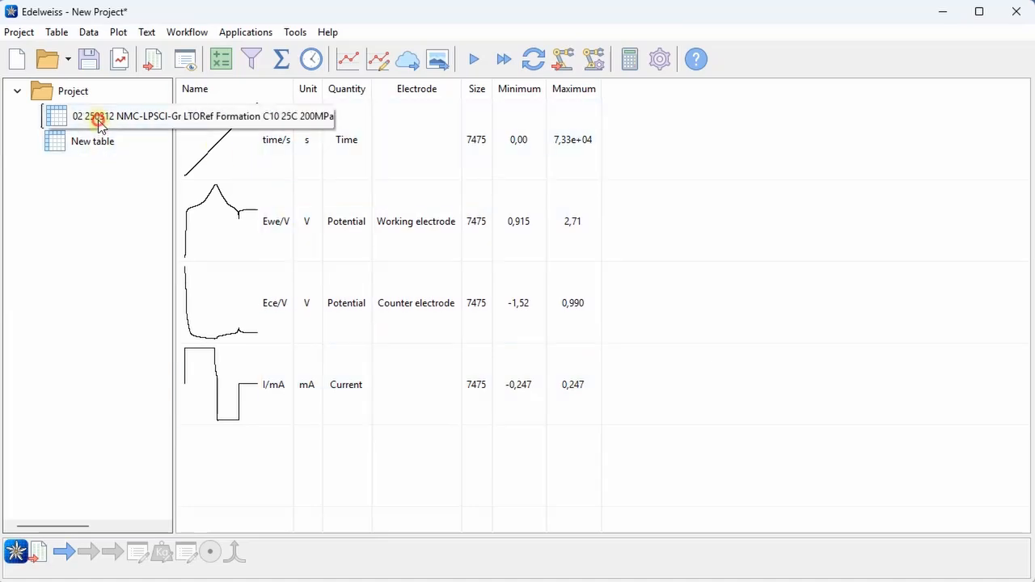
pyautogui.scroll(-3, 591, 393)
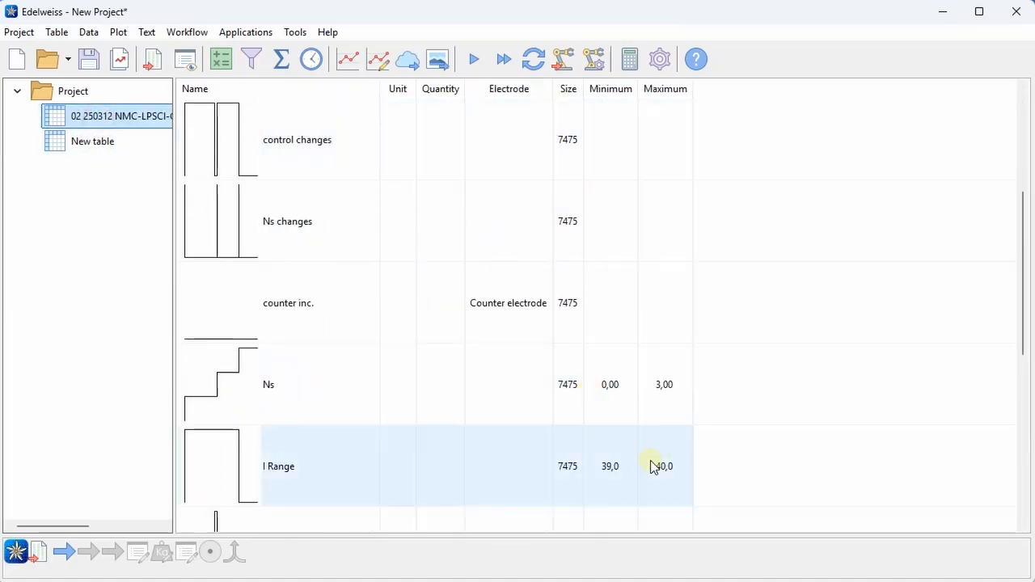
pyautogui.click(221, 387)
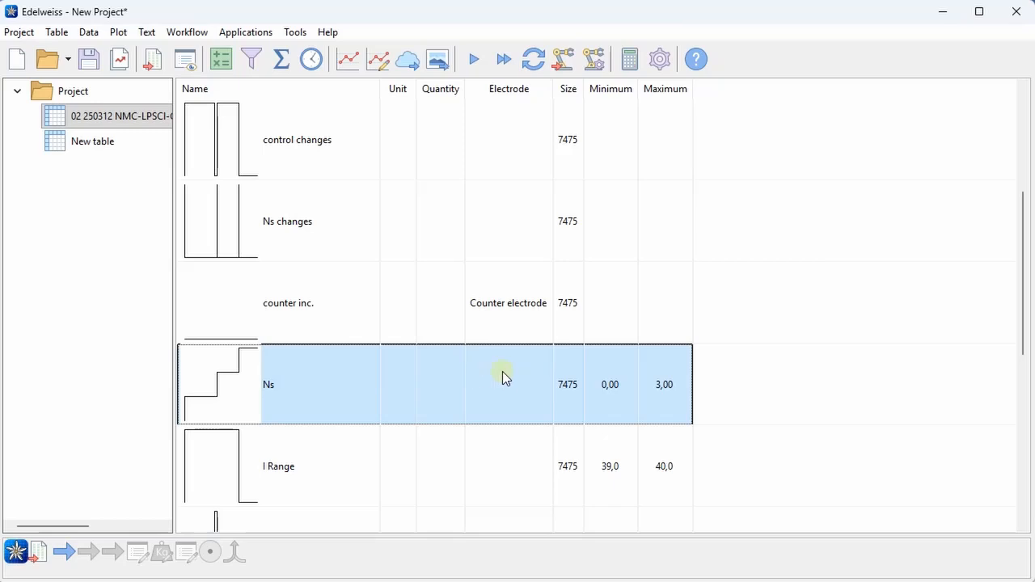
pyautogui.moveTo(502, 371); pyautogui.dragTo(100, 147)
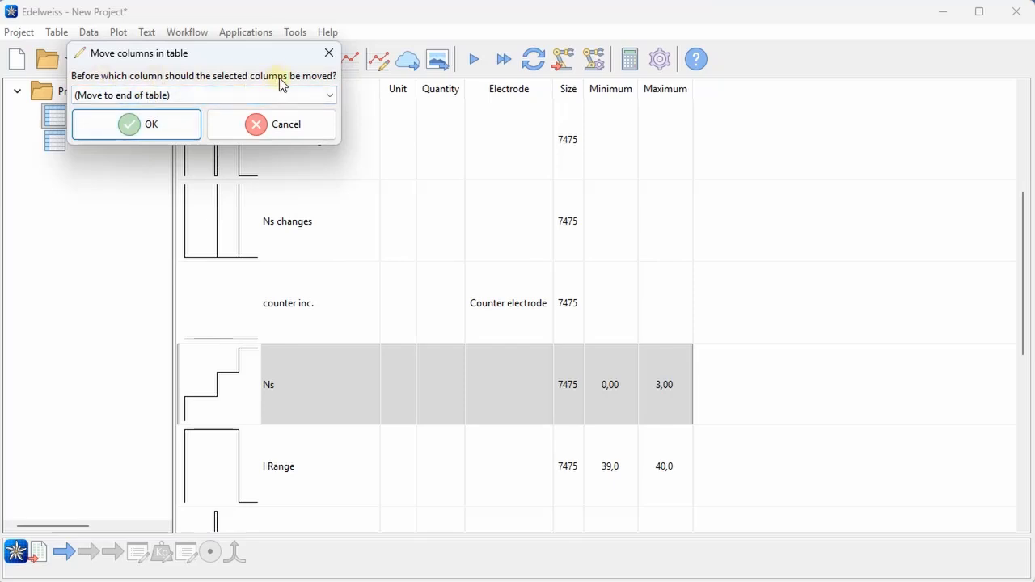
pyautogui.click(183, 95)
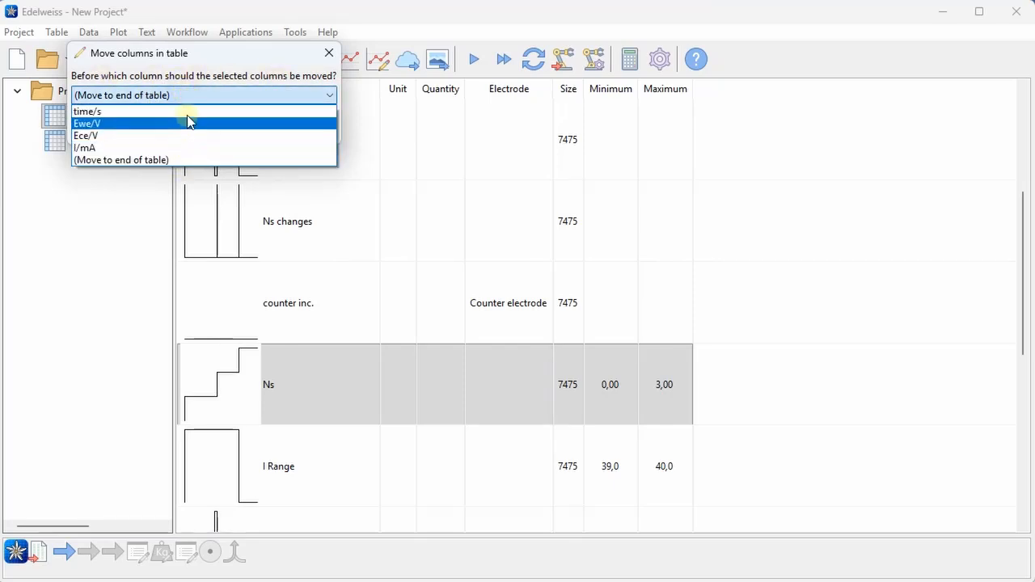
pyautogui.click(188, 95)
pyautogui.click(189, 129)
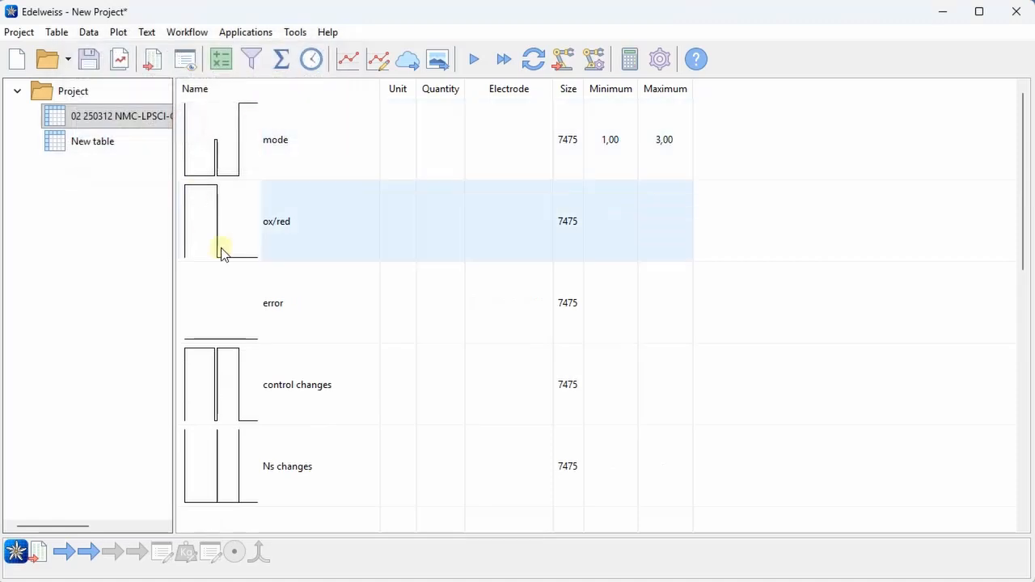
# - In New table, rename the time/s series to Time and change its unit to h, recalculating the values
pyautogui.click(86, 143)
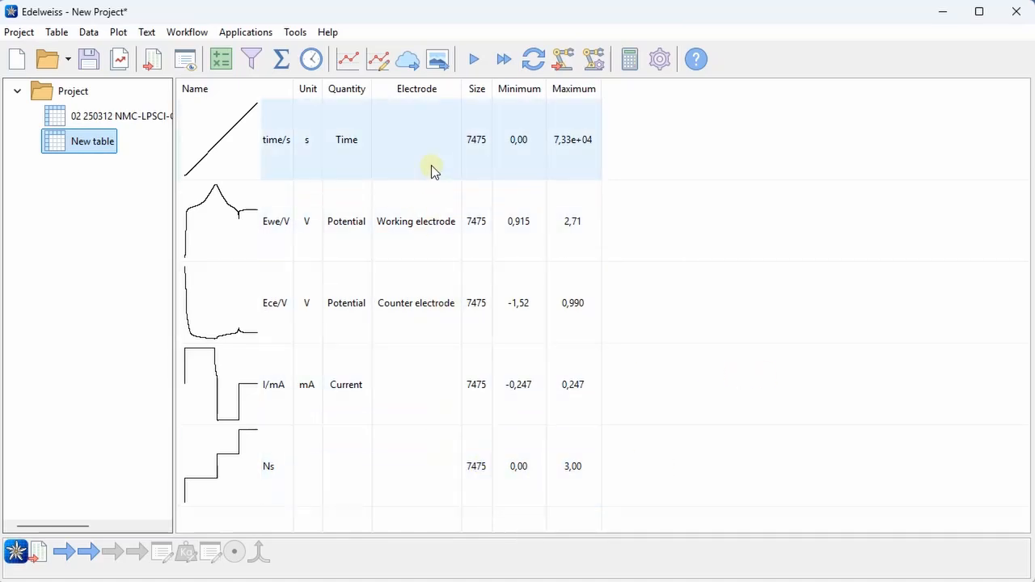
pyautogui.doubleClick(407, 142)
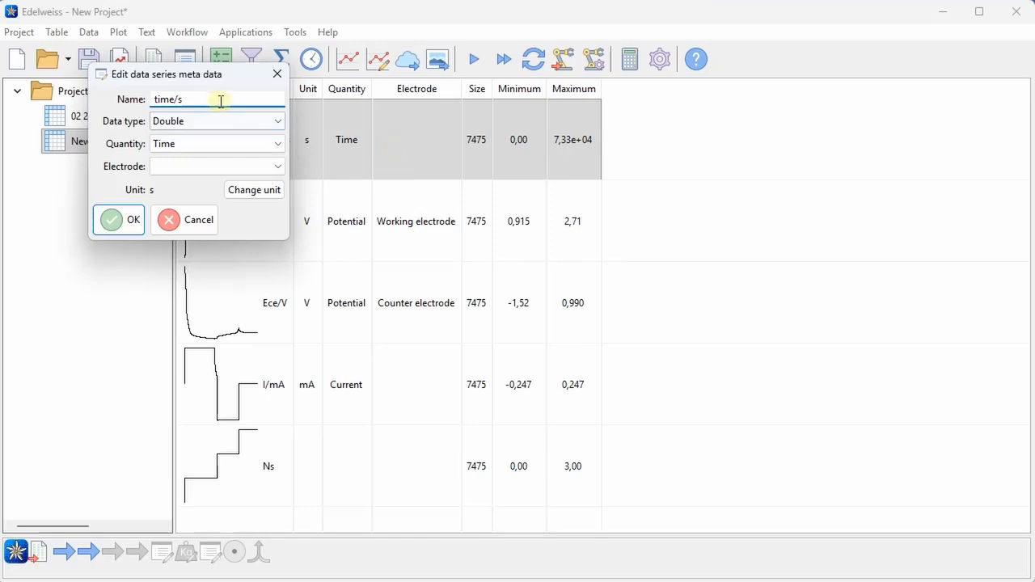
pyautogui.write('T')
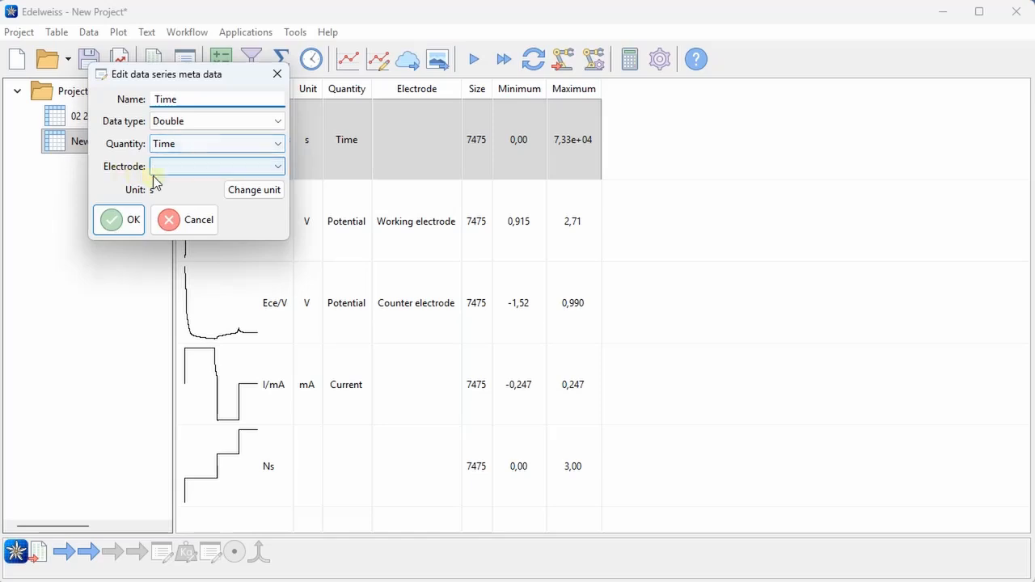
pyautogui.click(268, 193)
pyautogui.write('h')
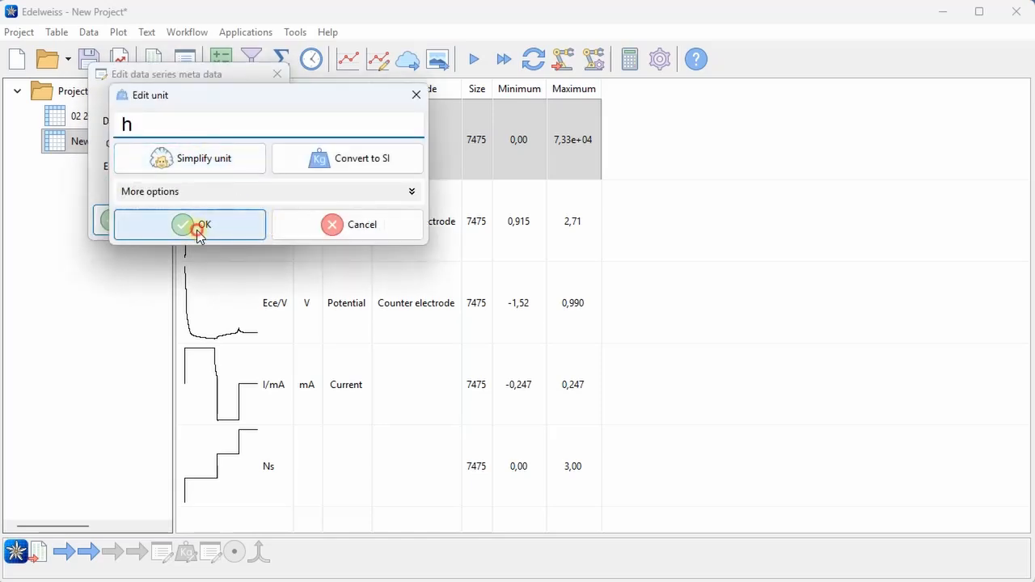
pyautogui.click(196, 228)
pyautogui.click(123, 220)
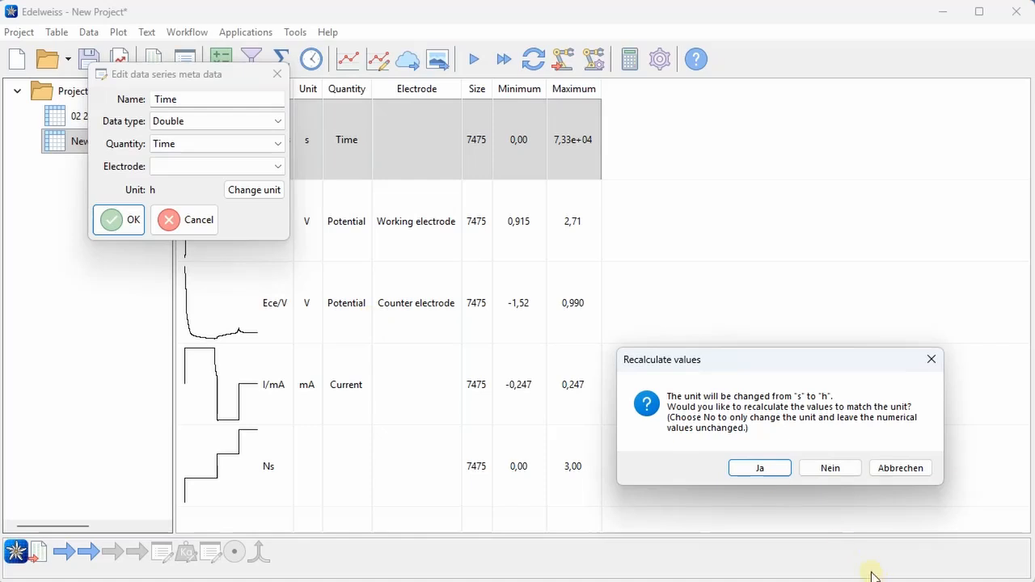
pyautogui.click(778, 469)
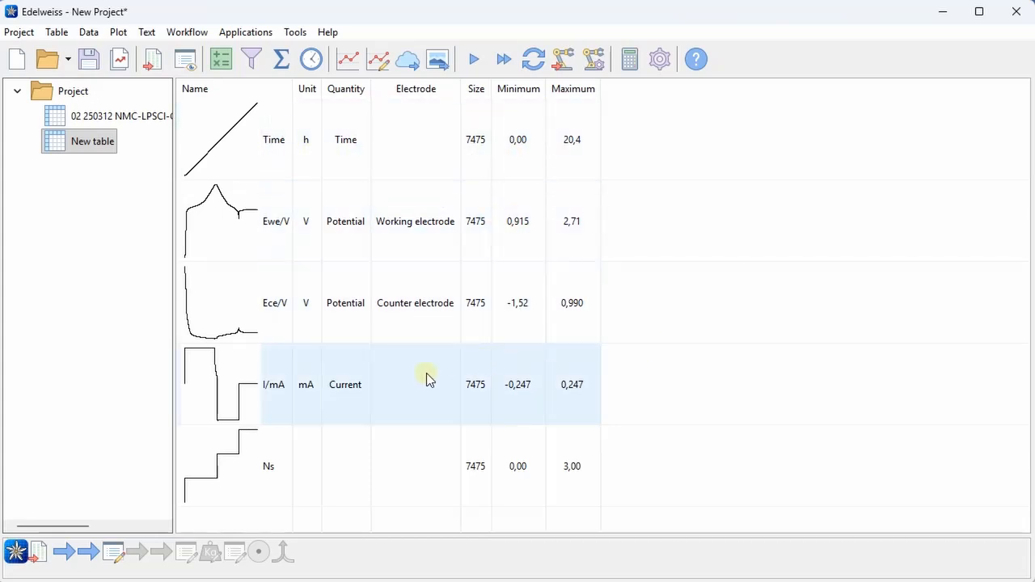
# - Change the unit of the I/mA current series to µA and recalculate its values to match
pyautogui.click(405, 378)
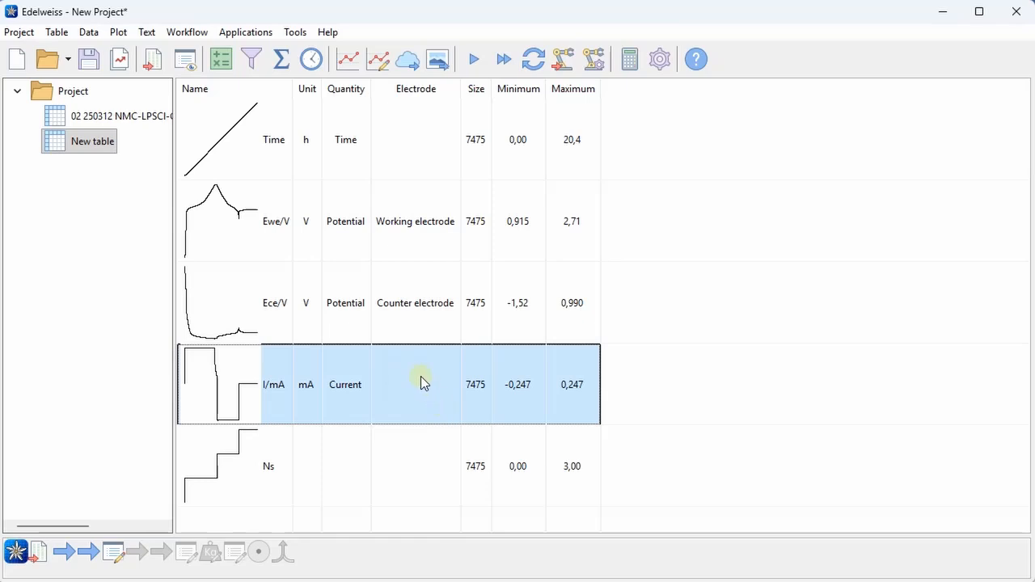
pyautogui.click(89, 33)
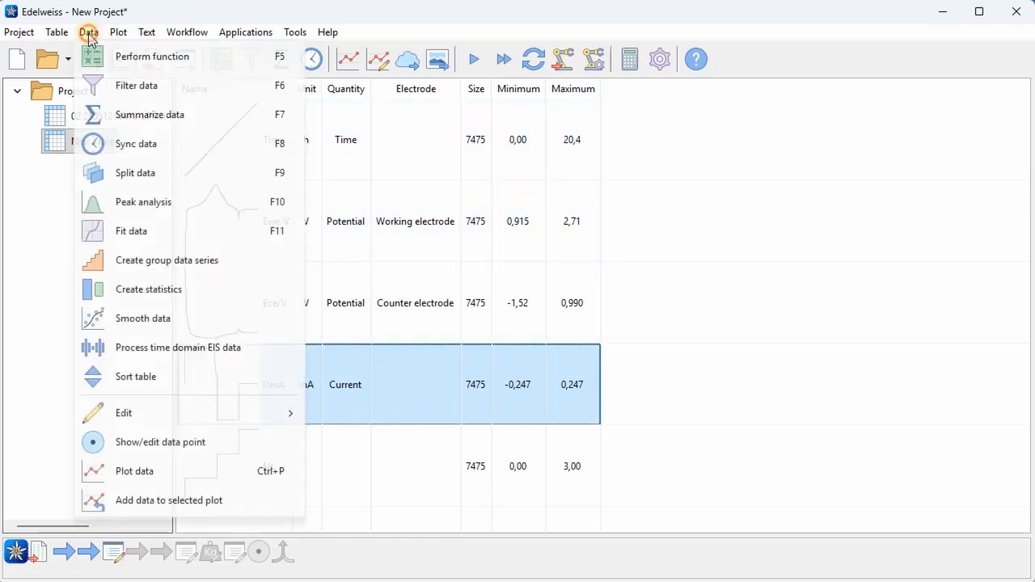
pyautogui.click(178, 414)
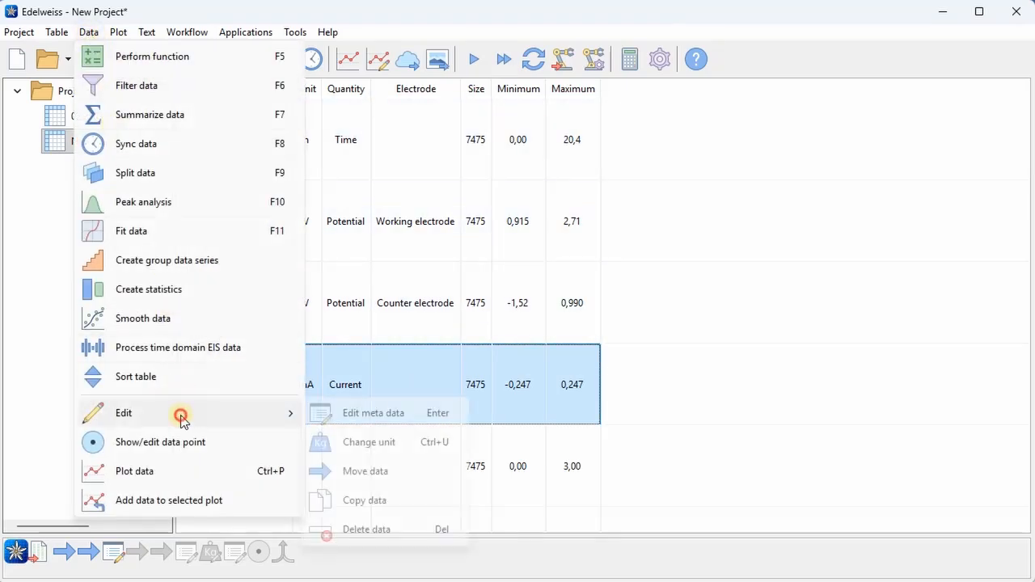
pyautogui.click(412, 446)
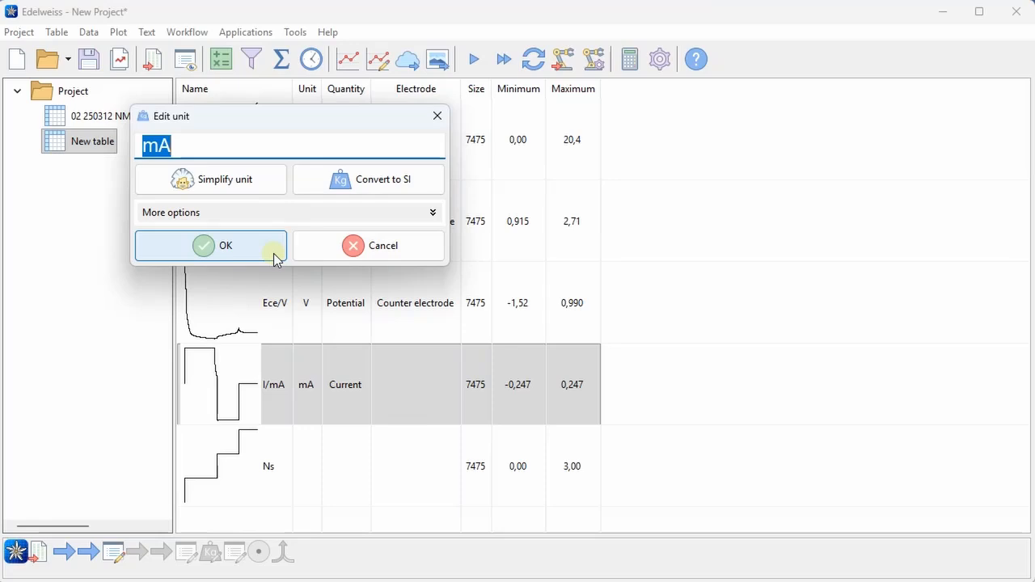
pyautogui.write('μA')
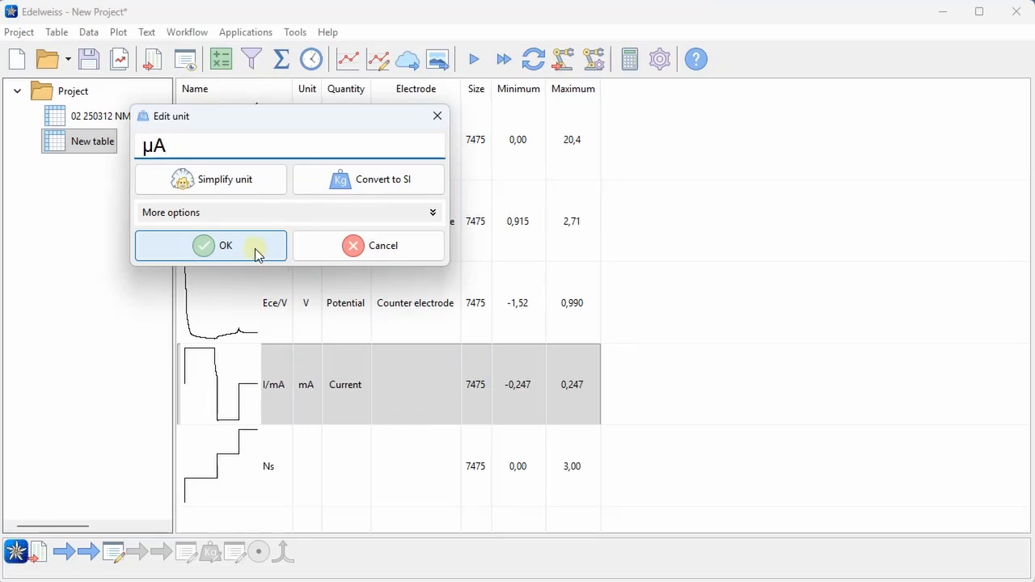
pyautogui.click(255, 248)
pyautogui.click(760, 467)
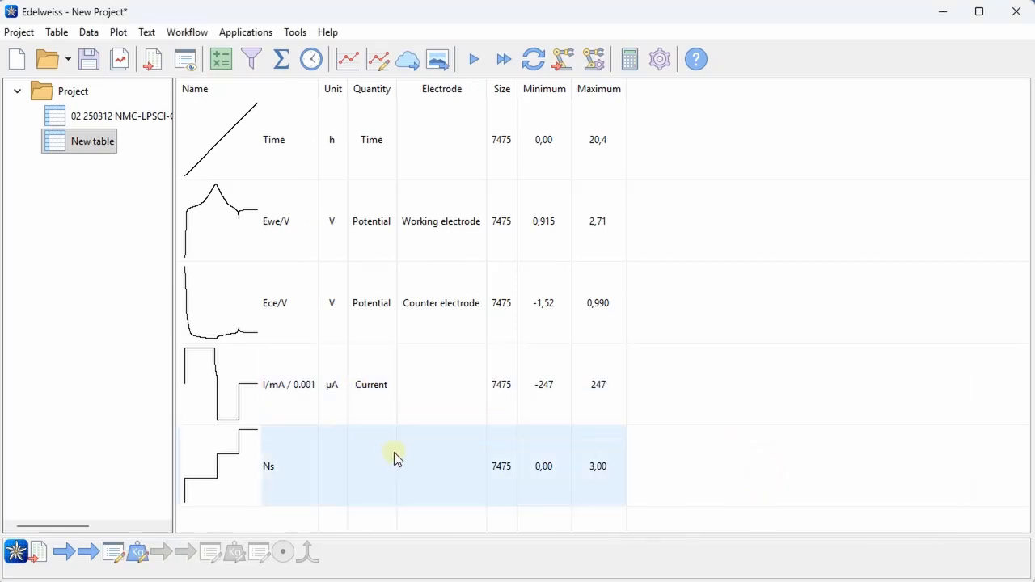
# - Set the quantity of the Ns data series to Step in its meta data
pyautogui.click(414, 464)
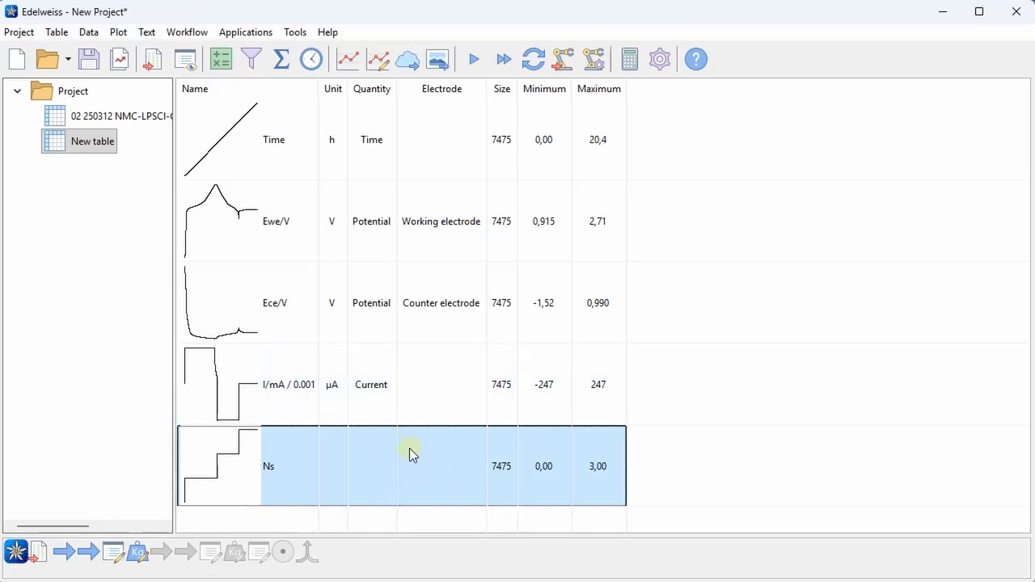
pyautogui.click(88, 32)
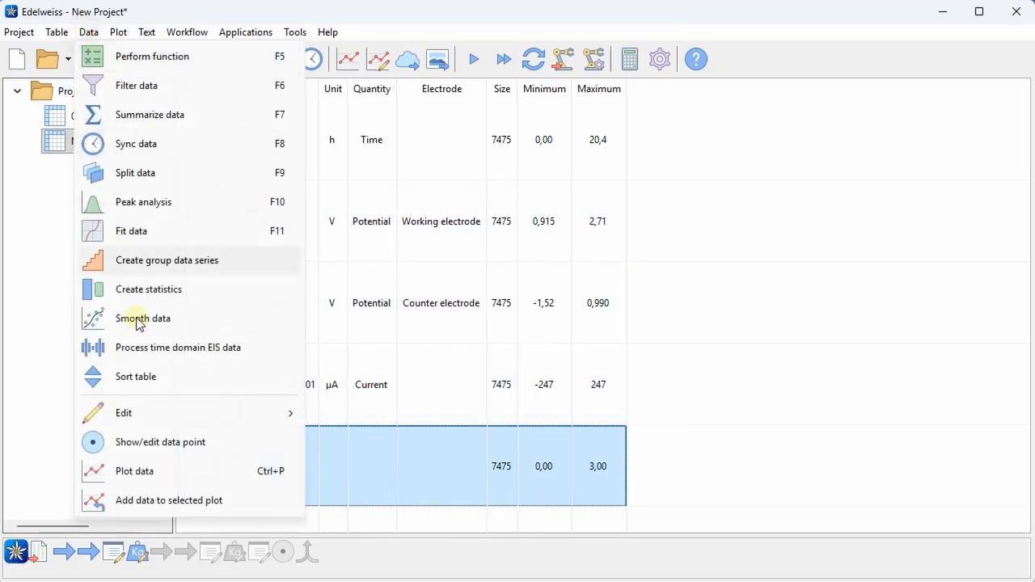
pyautogui.moveTo(137, 424)
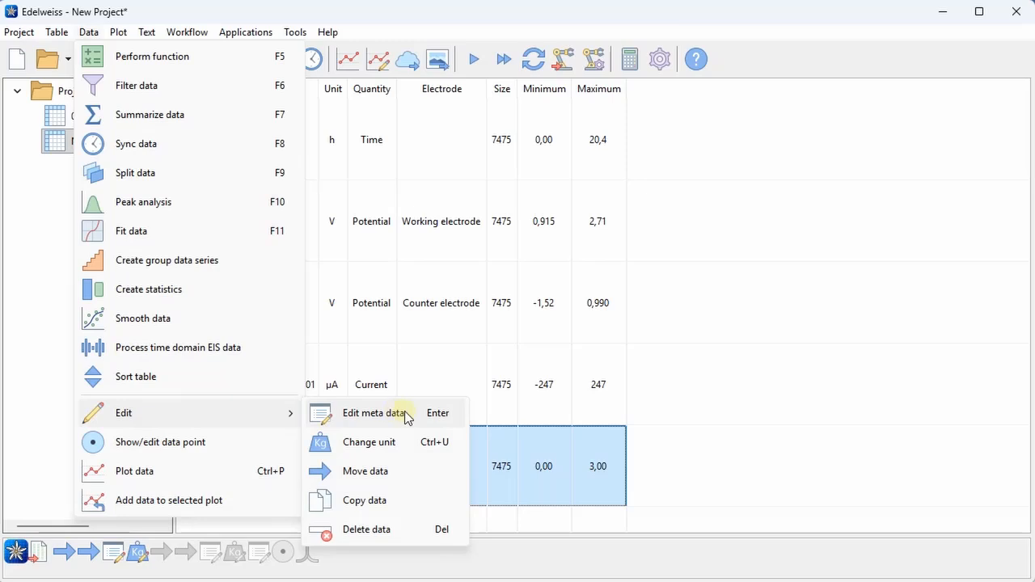
pyautogui.click(373, 413)
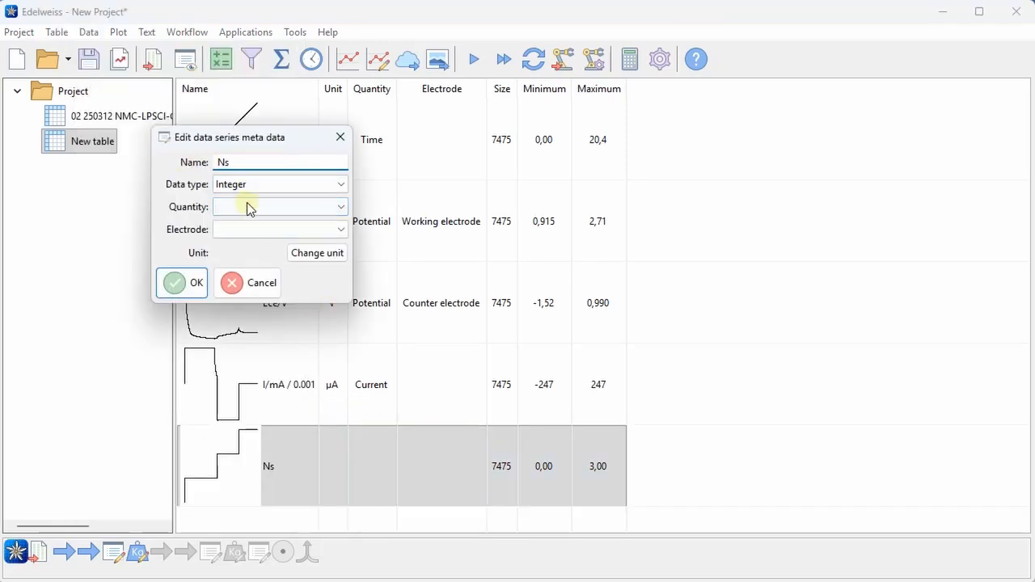
pyautogui.click(277, 205)
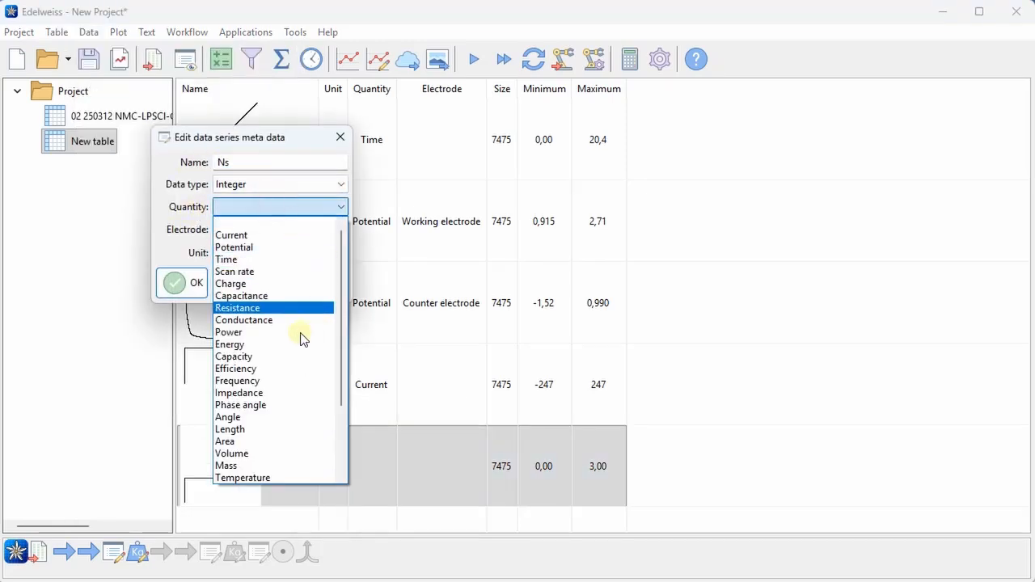
pyautogui.scroll(-3, 263, 469)
pyautogui.click(262, 477)
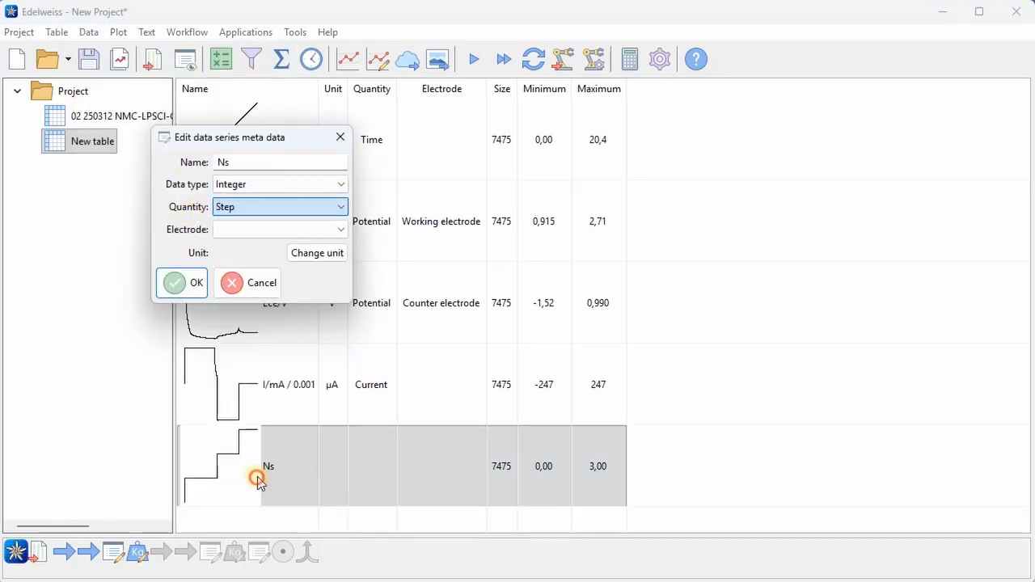
pyautogui.click(191, 288)
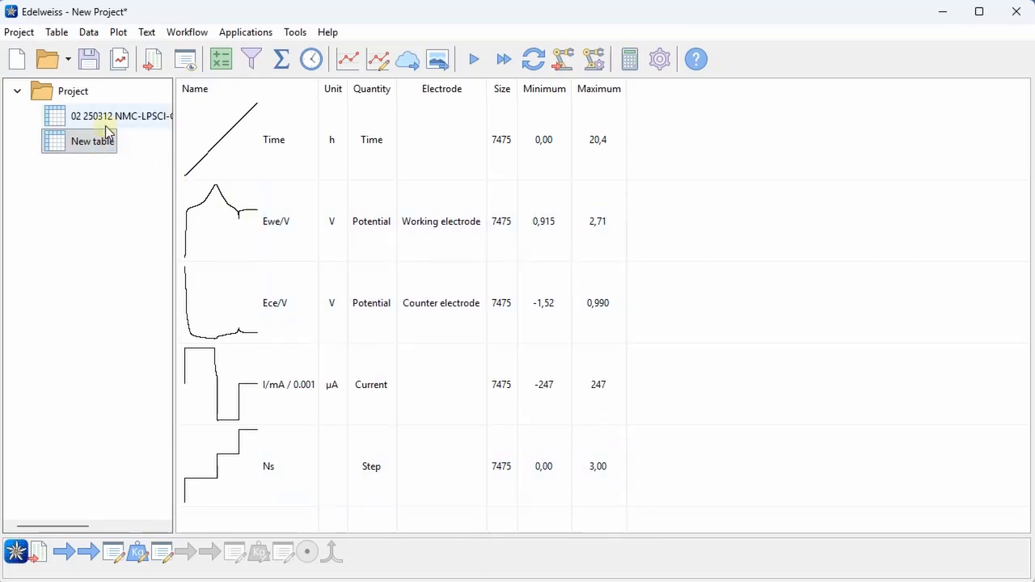
pyautogui.click(57, 32)
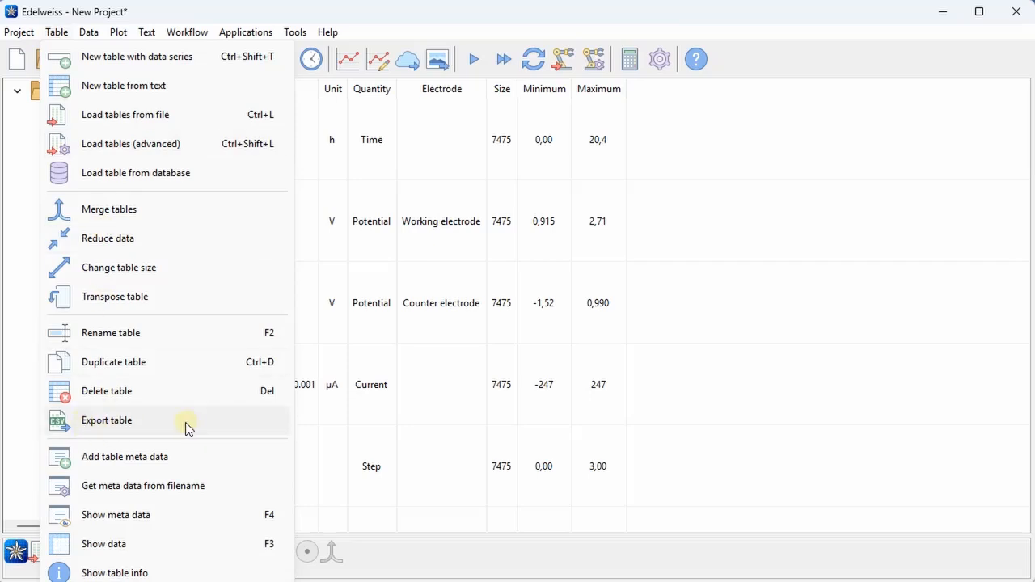
pyautogui.click(751, 410)
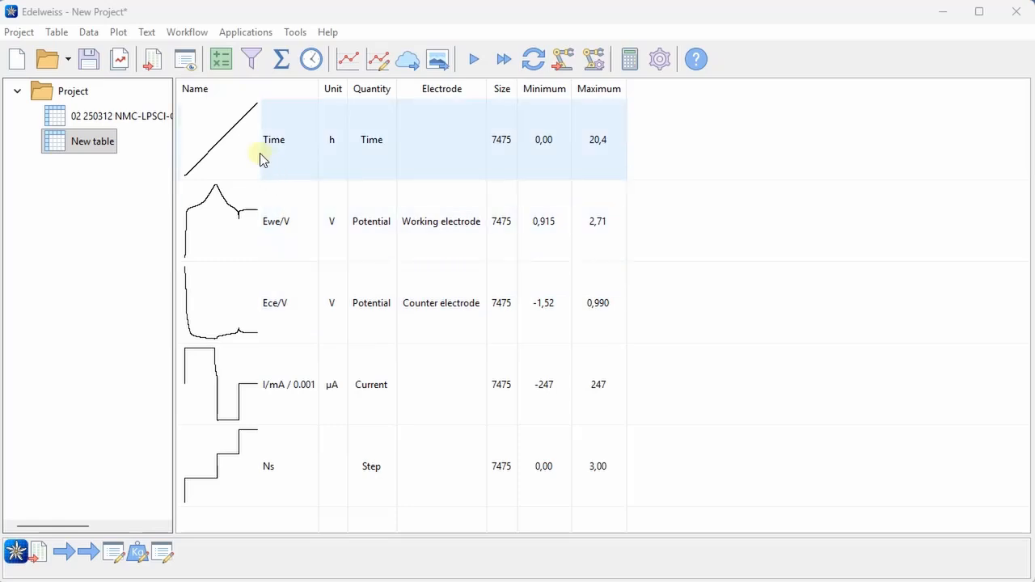
# - Show the individual data point values of all series in New table and look through them
pyautogui.click(56, 31)
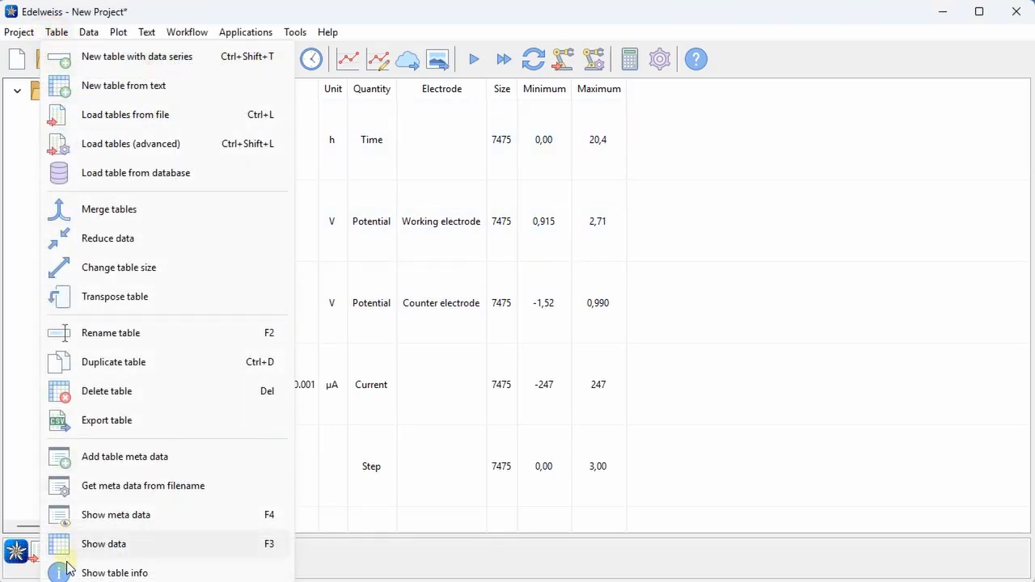
pyautogui.click(269, 548)
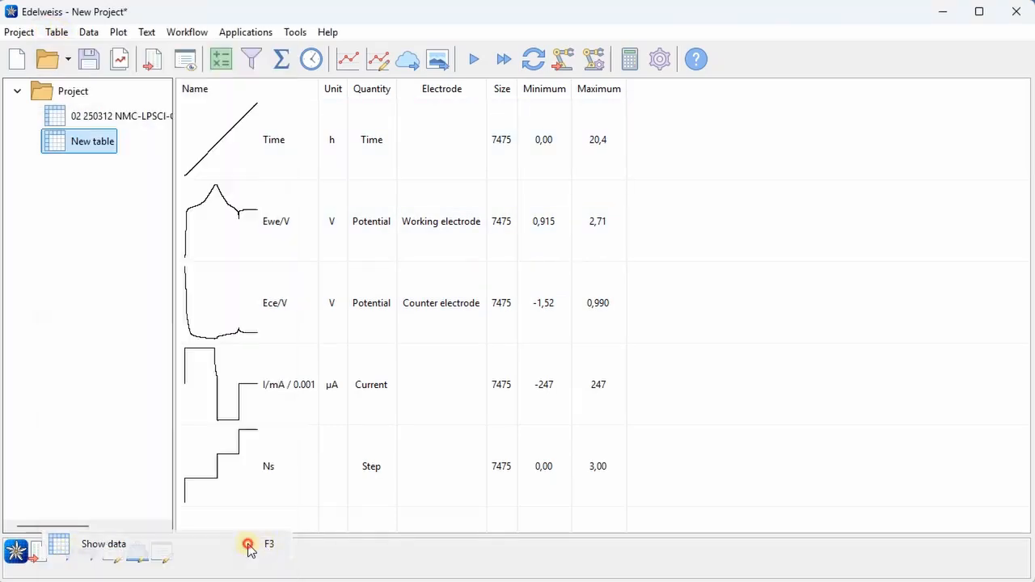
pyautogui.scroll(-1, 234, 527)
pyautogui.moveTo(257, 528); pyautogui.dragTo(189, 534)
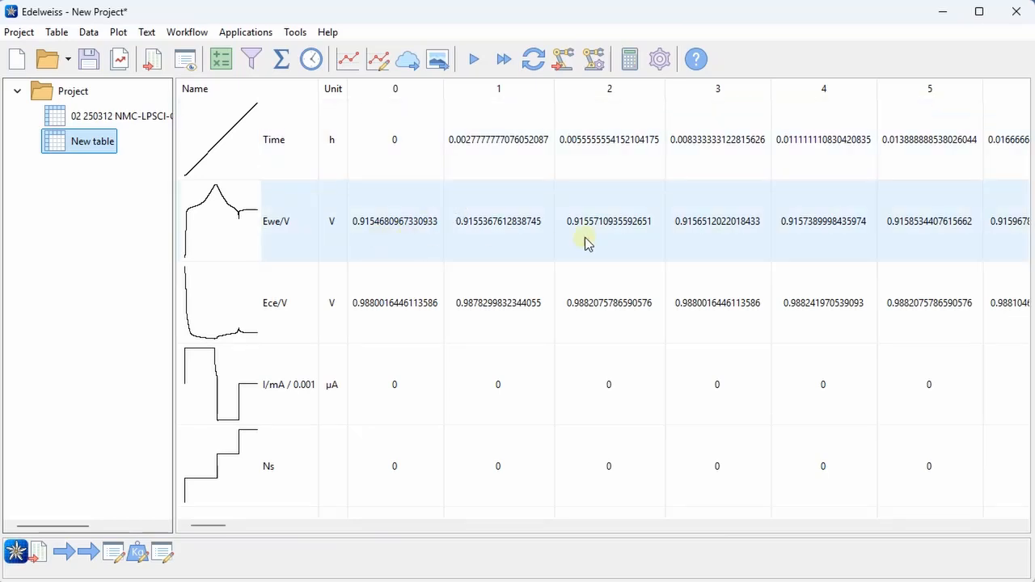
pyautogui.click(78, 162)
# - Clear the value of data point 0 in the Ewe/V series and check the individual values of New table
pyautogui.click(364, 224)
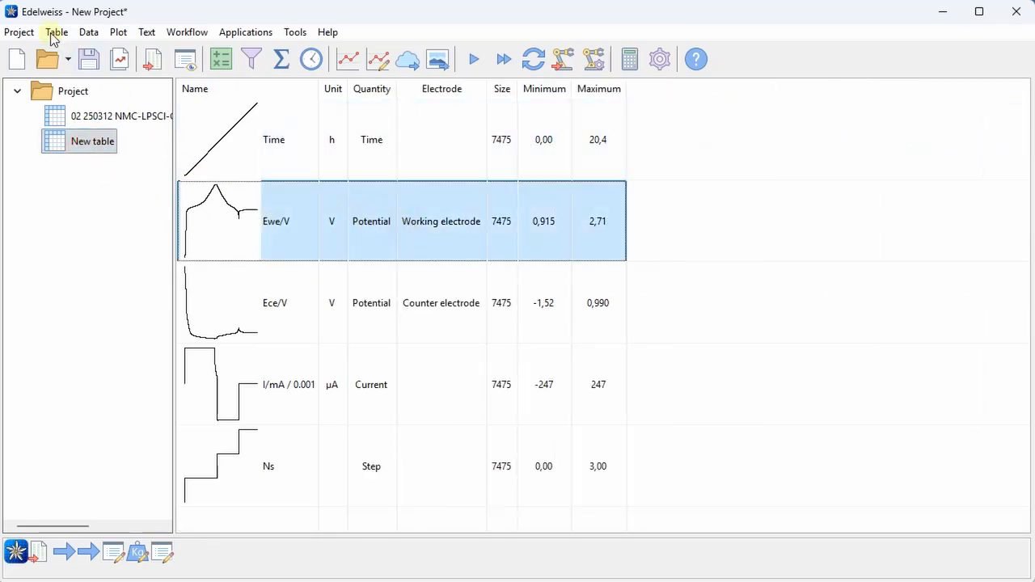
pyautogui.click(86, 32)
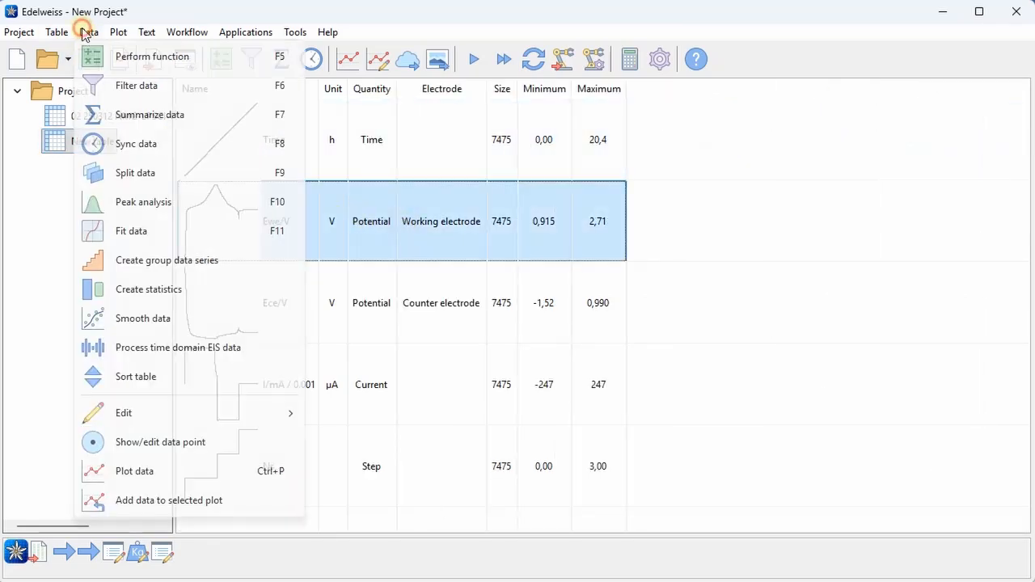
pyautogui.click(221, 442)
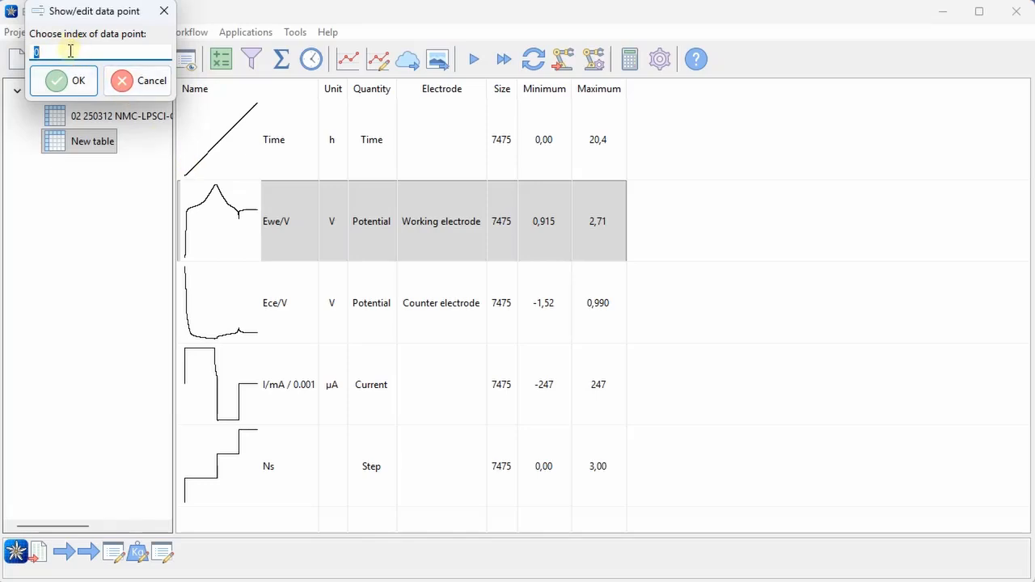
pyautogui.write('1')
pyautogui.click(71, 80)
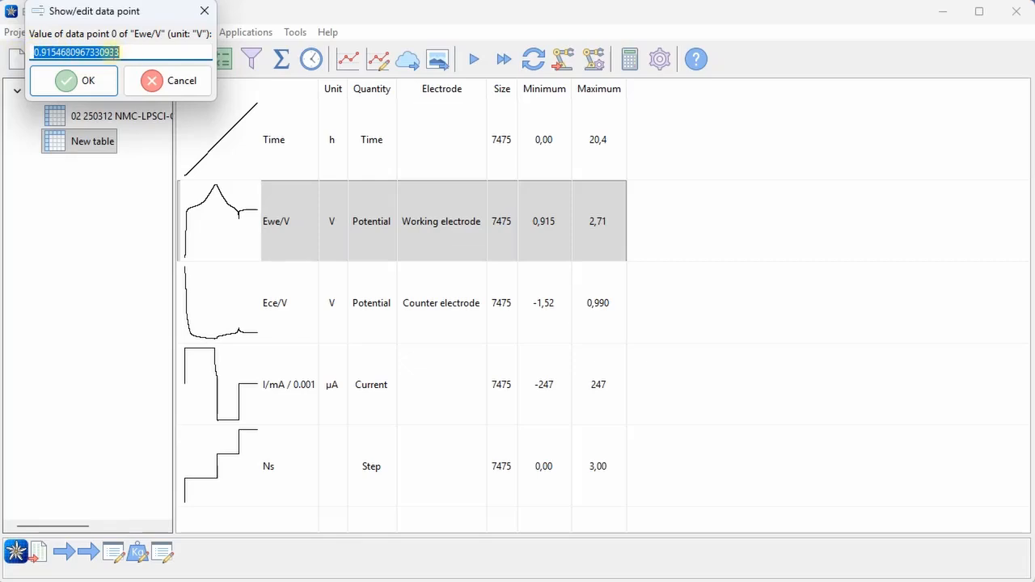
pyautogui.press('Delete')
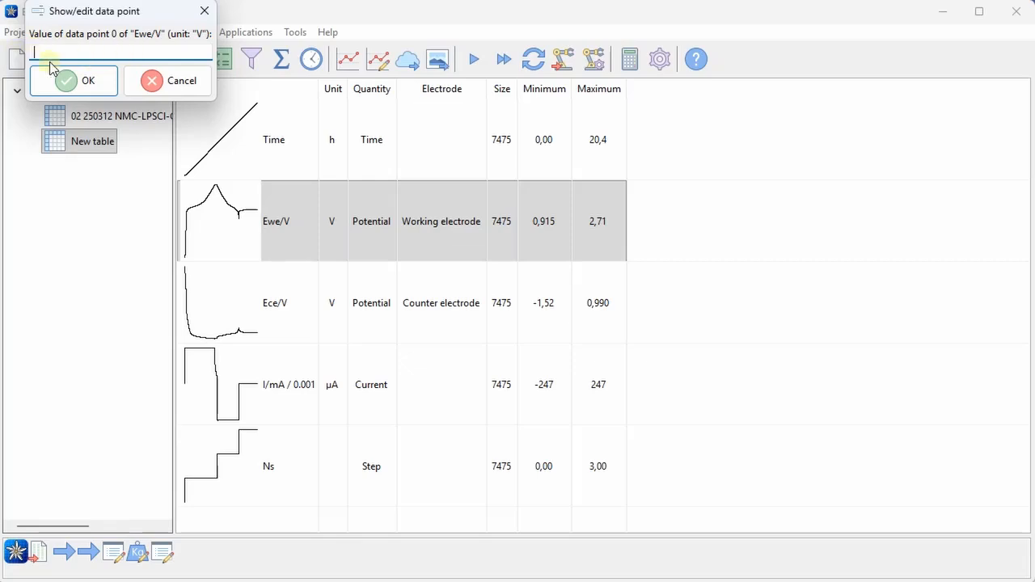
pyautogui.click(71, 80)
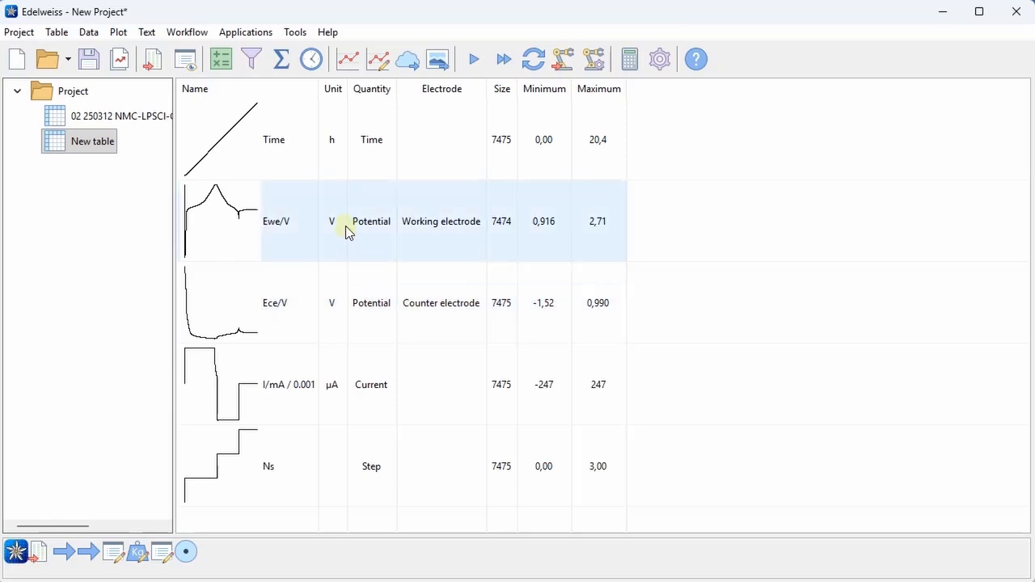
pyautogui.click(89, 144)
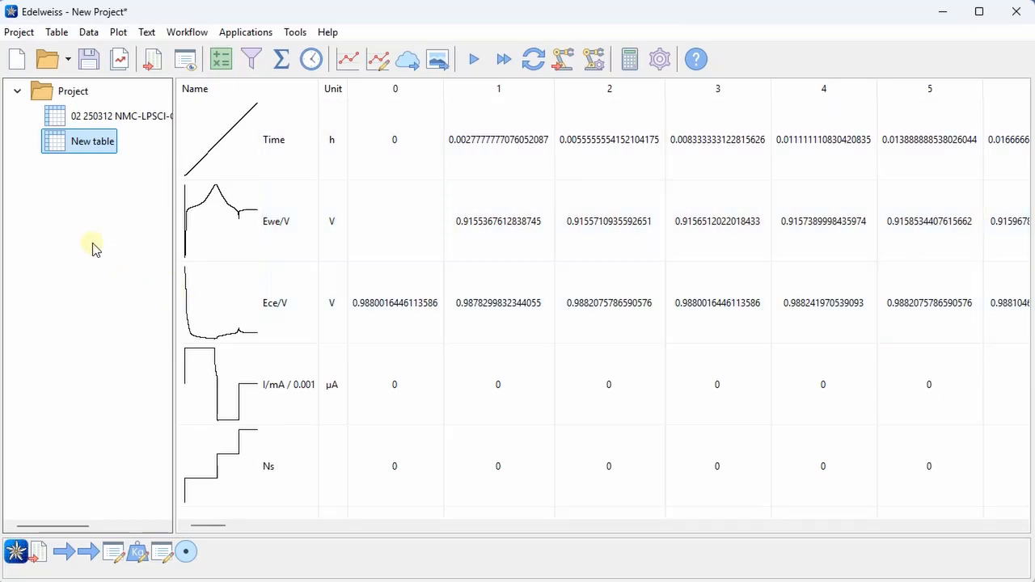
pyautogui.click(87, 145)
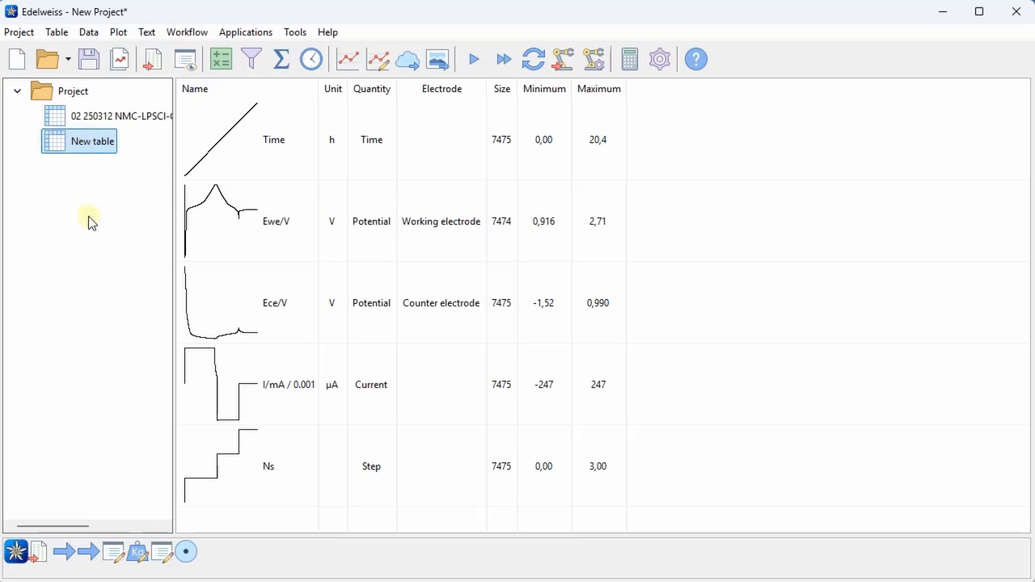
pyautogui.keyDown('ctrl'); pyautogui.click(106, 118); pyautogui.keyUp('ctrl')
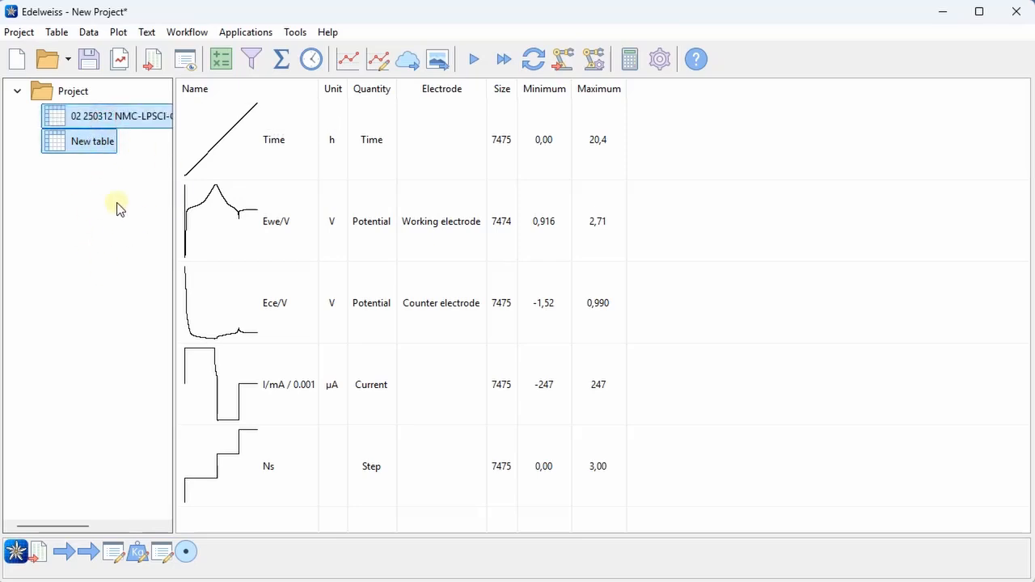
pyautogui.click(57, 33)
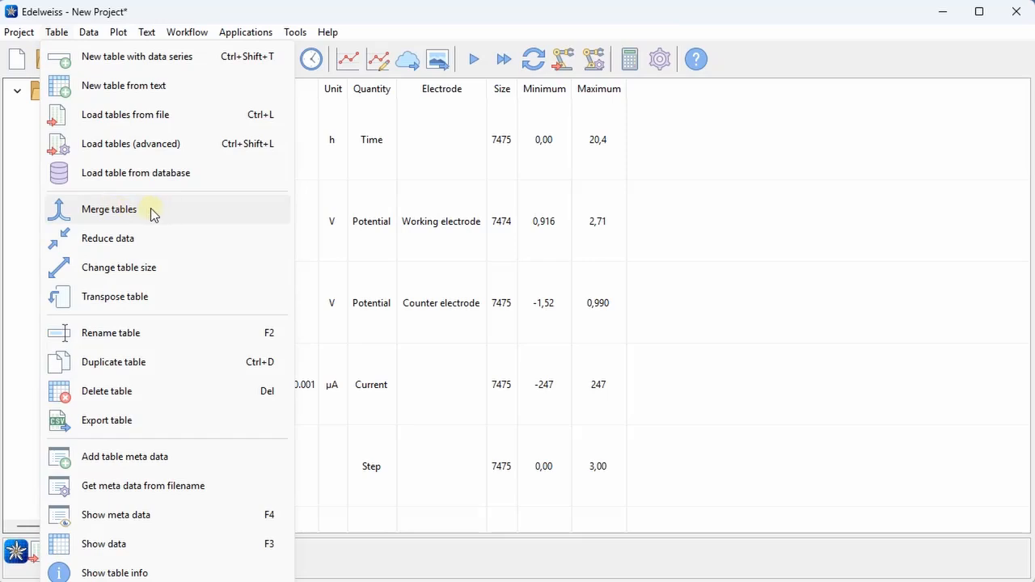
pyautogui.click(24, 161)
pyautogui.click(102, 204)
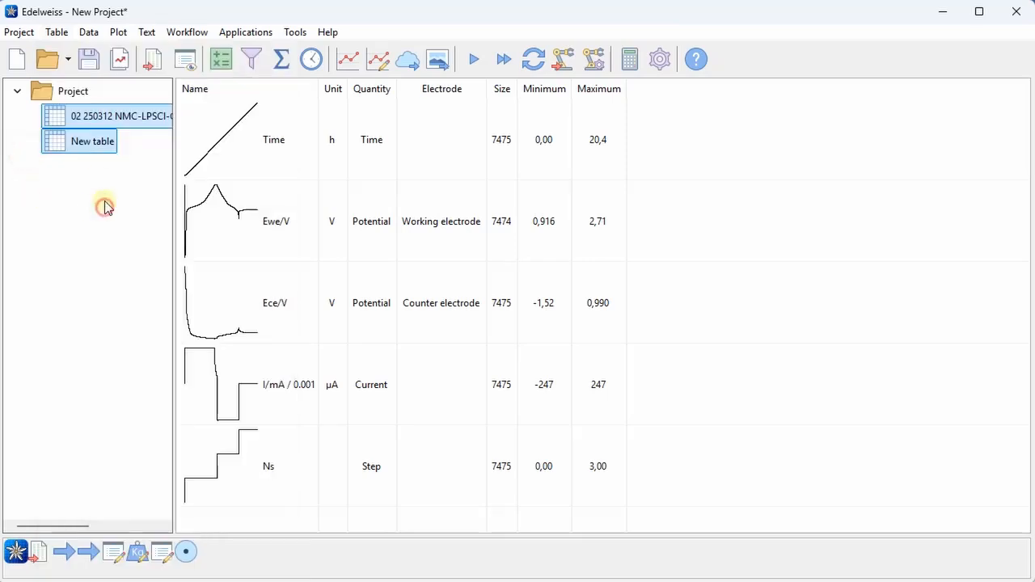
# - Merge New table with the imported measurement table and look through the series of the merged table
pyautogui.click(99, 149)
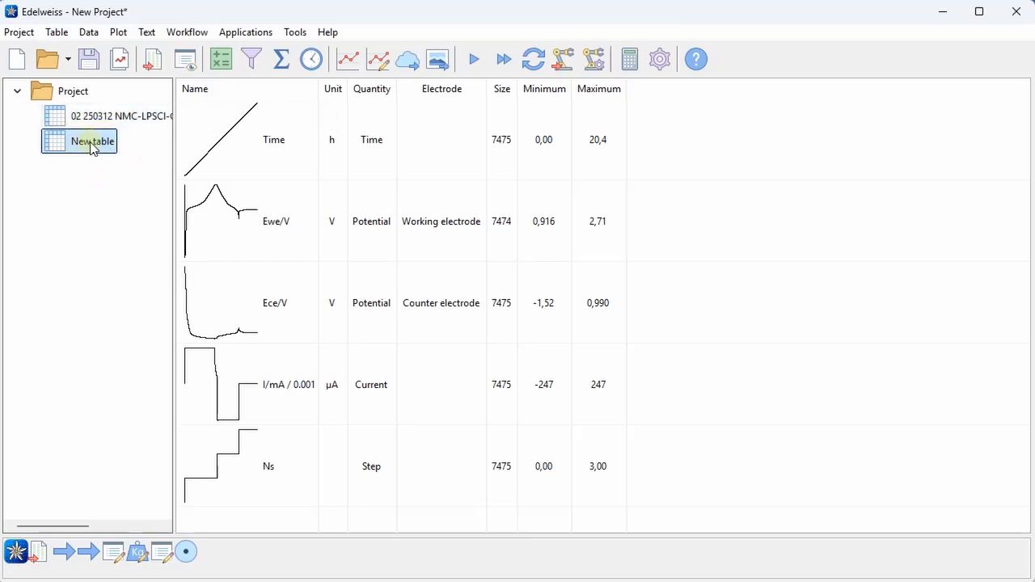
pyautogui.moveTo(91, 143); pyautogui.dragTo(100, 125)
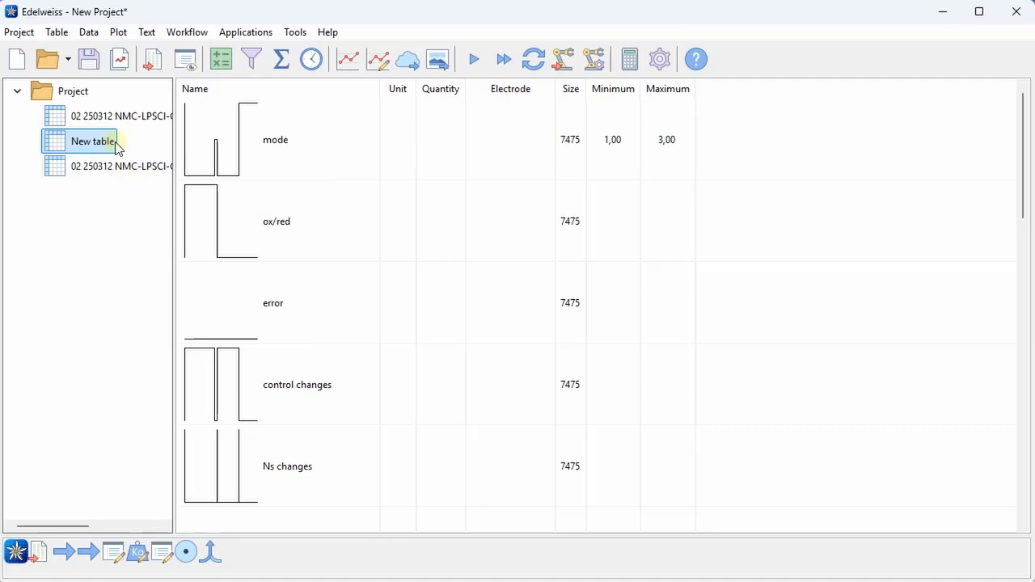
pyautogui.scroll(-3, 437, 201)
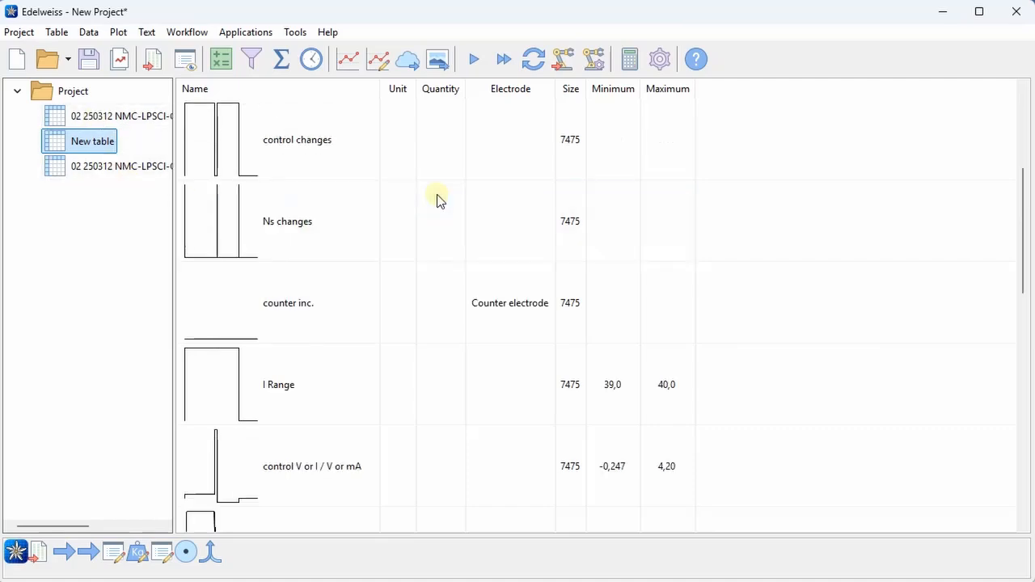
pyautogui.moveTo(1027, 206); pyautogui.dragTo(1030, 414)
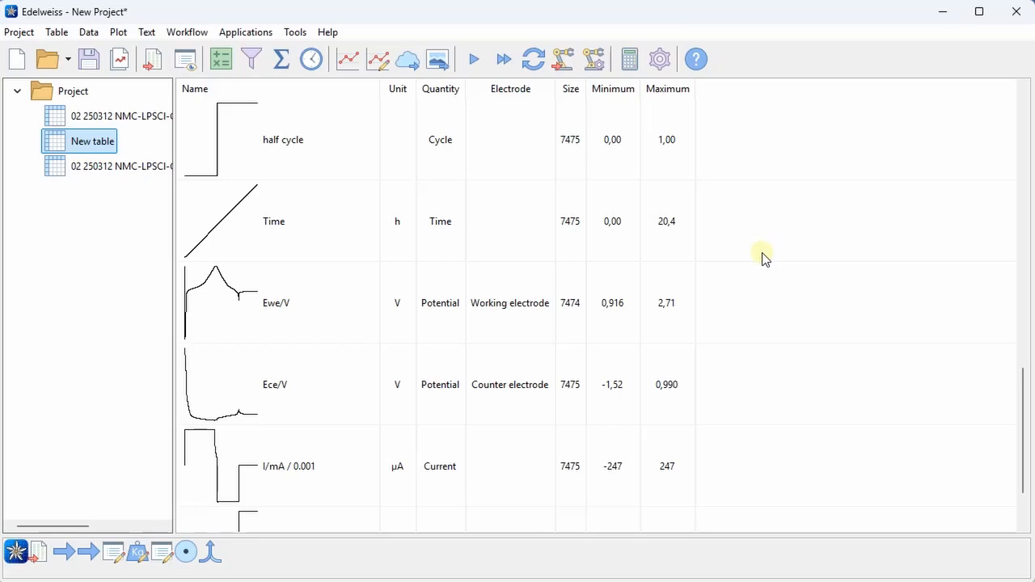
# - Bring up the operations available for tables
pyautogui.click(56, 32)
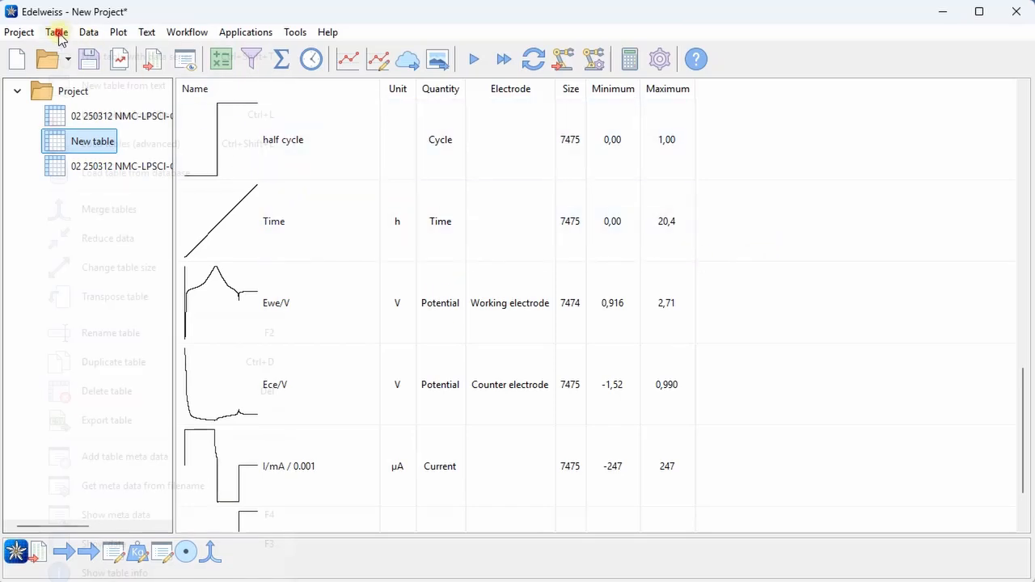